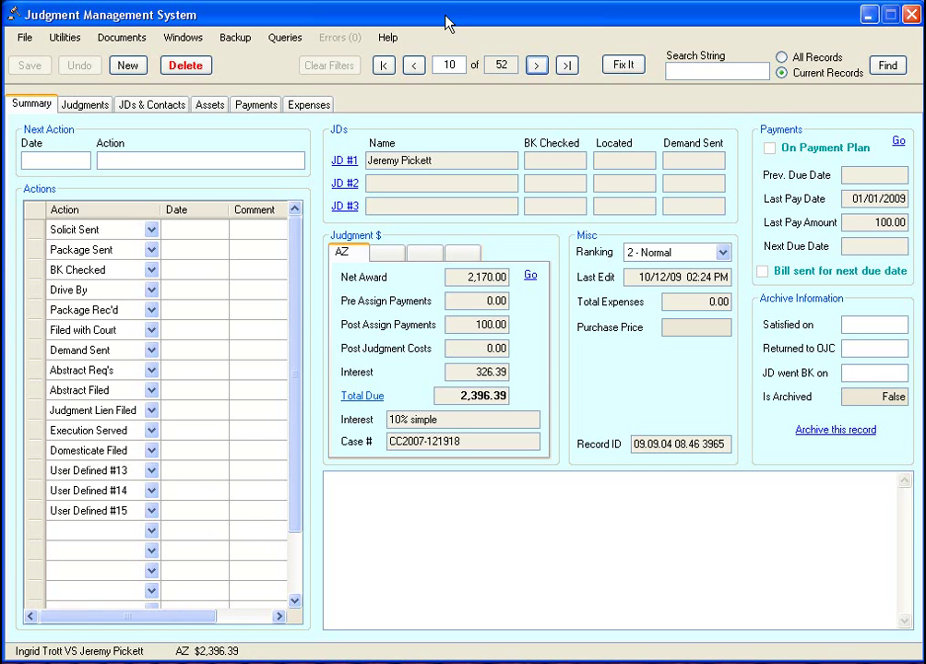
Step: Review the secondary backup location and backup options in the user preferences, leaving them as they are
{"action": "left_click", "coordinate": [24, 39]}
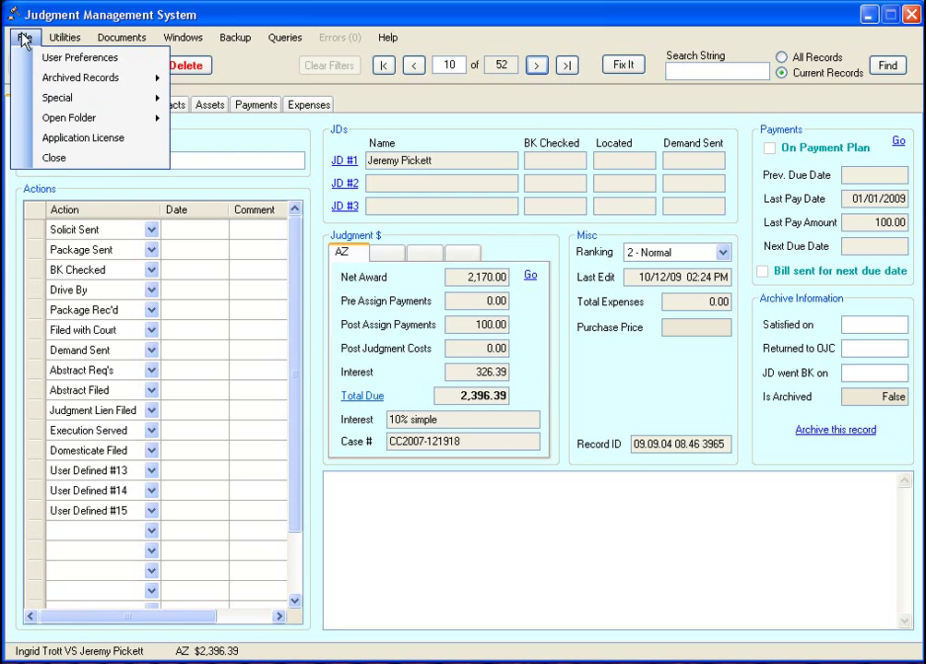
{"action": "left_click", "coordinate": [28, 57]}
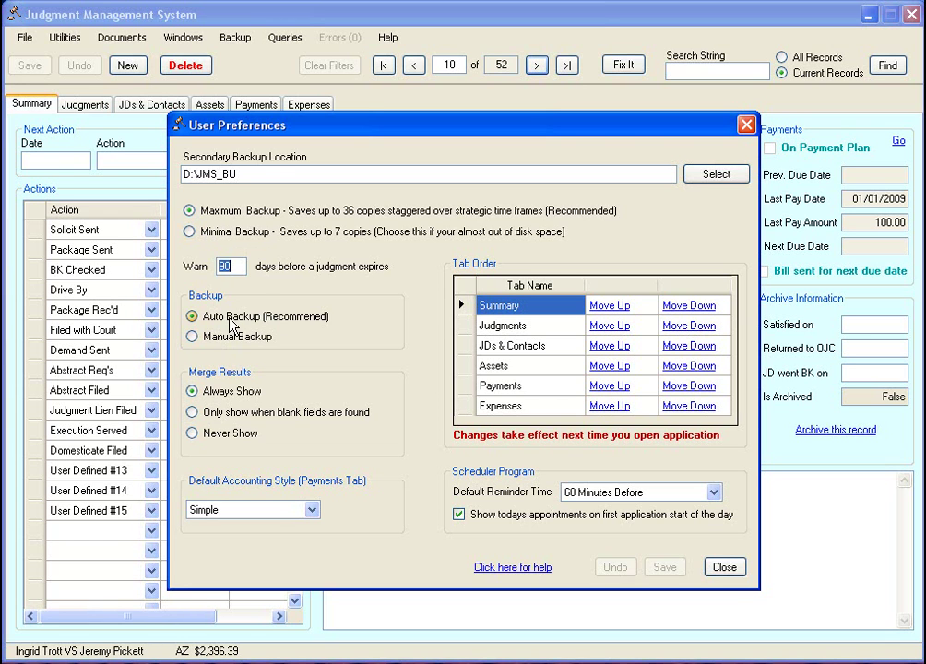
{"action": "left_click", "coordinate": [263, 172]}
{"action": "left_click", "coordinate": [746, 125]}
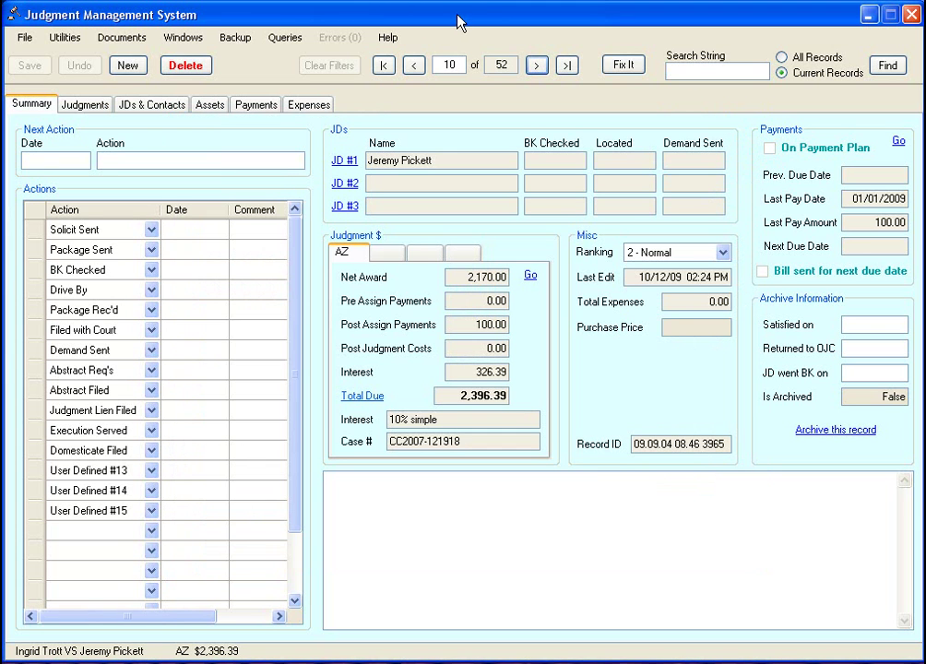
Step: Open the application folder and go into the Data folder inside Database
{"action": "left_click", "coordinate": [31, 39]}
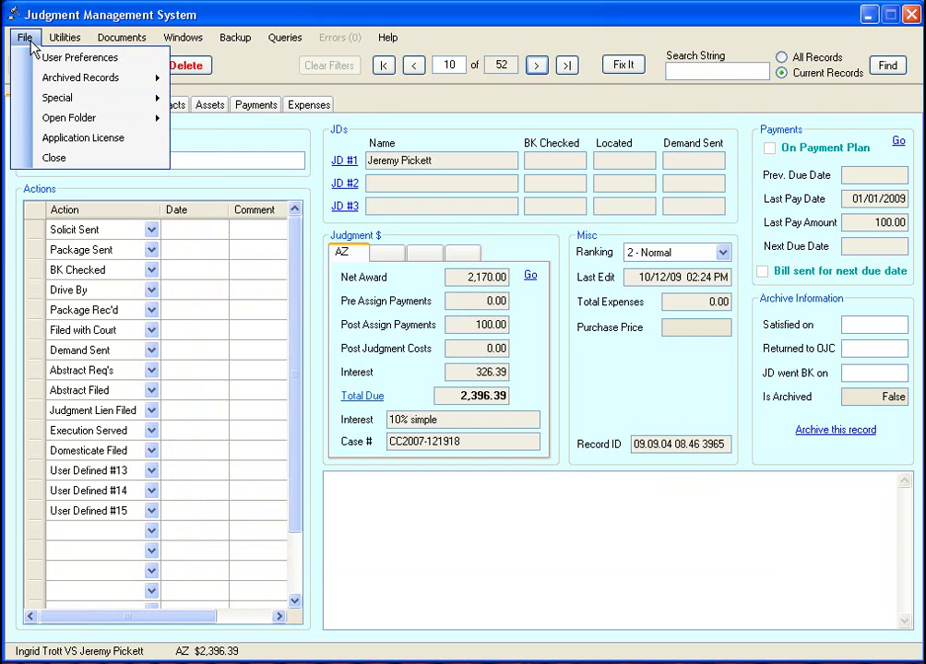
{"action": "mouse_move", "coordinate": [72, 118]}
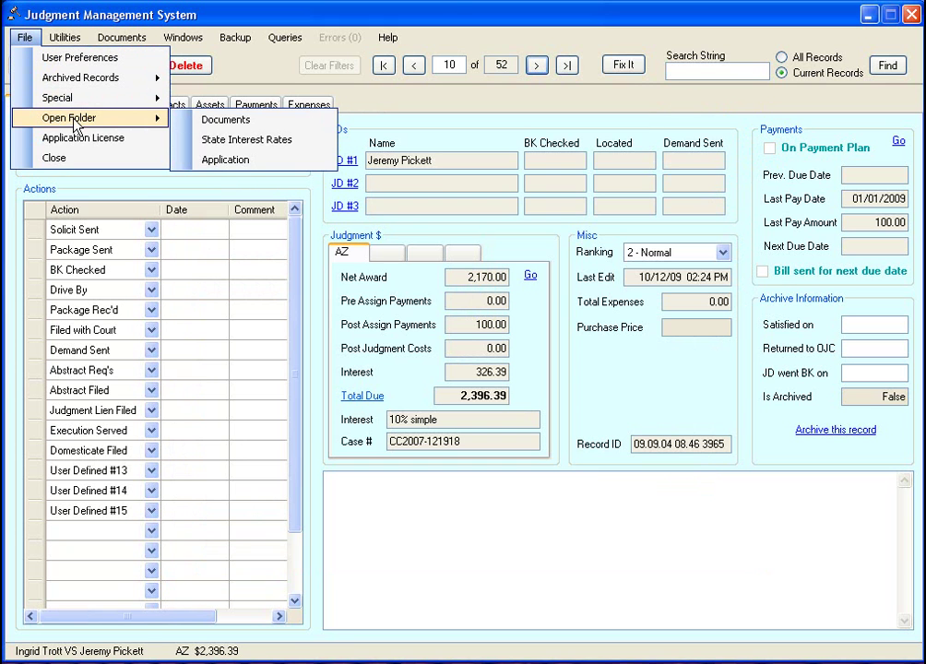
{"action": "left_click", "coordinate": [247, 160]}
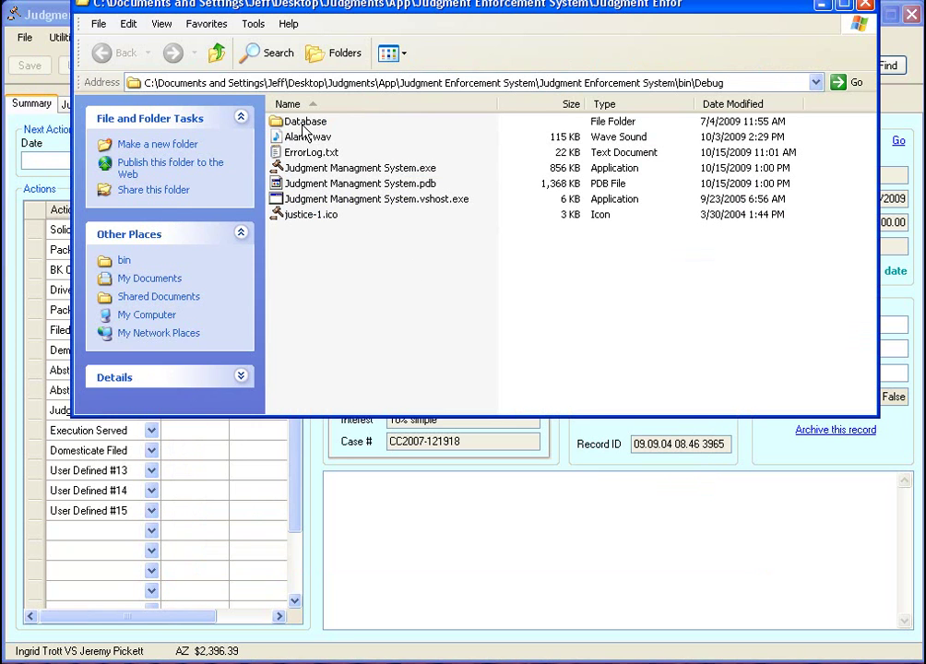
{"action": "left_click", "coordinate": [304, 125]}
{"action": "double_click", "coordinate": [305, 126]}
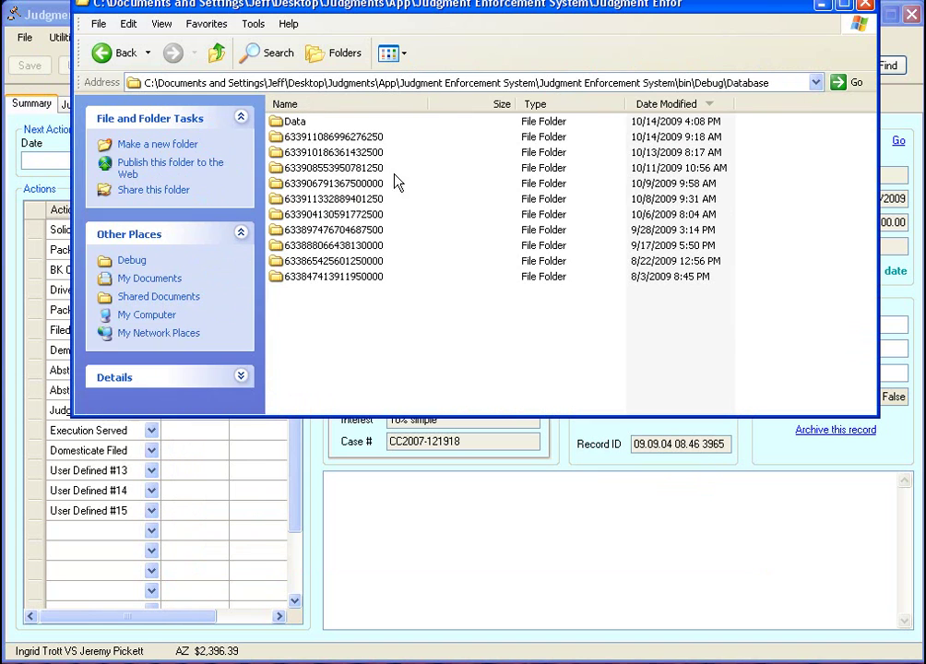
{"action": "double_click", "coordinate": [295, 120]}
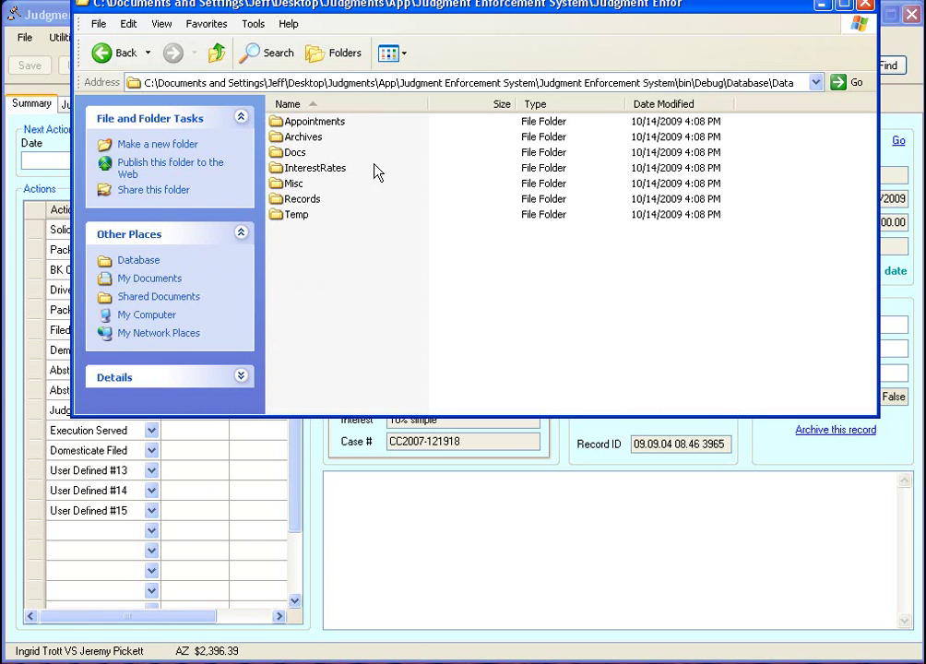
Step: Create a new folder named MyStuff inside the Data folder
{"action": "right_click", "coordinate": [295, 263]}
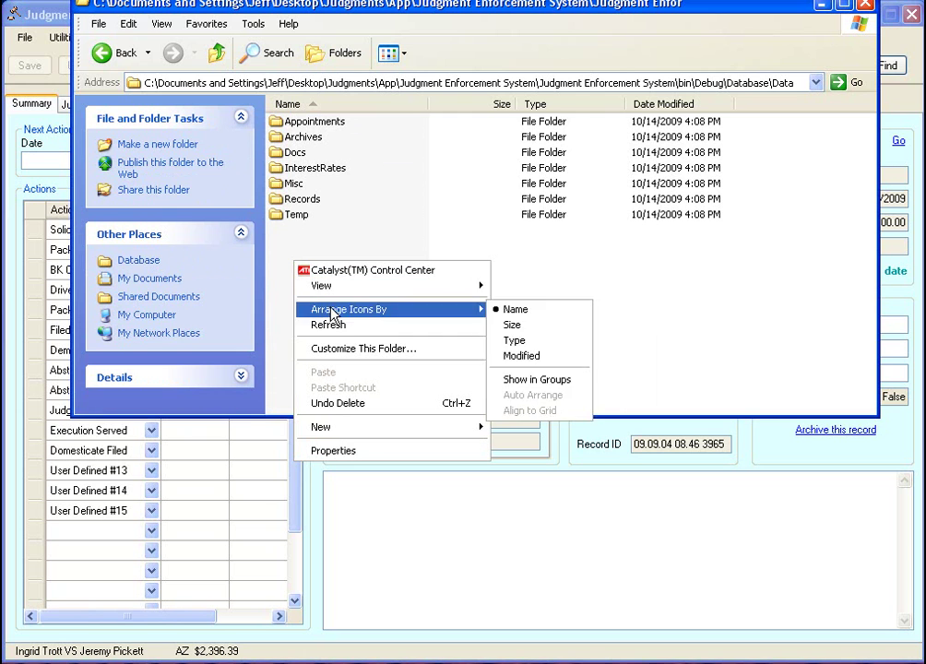
{"action": "mouse_move", "coordinate": [396, 433]}
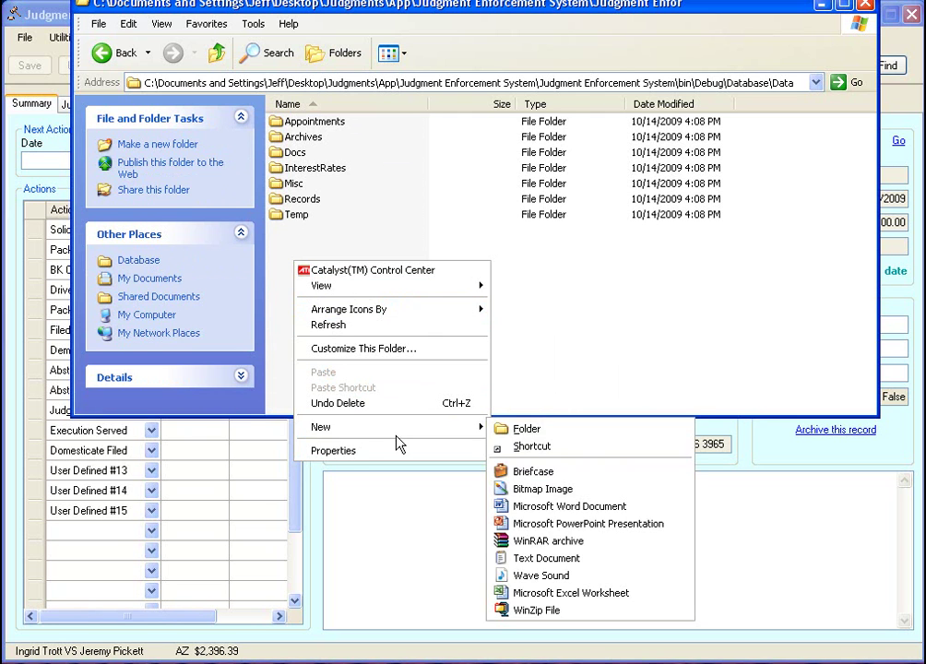
{"action": "left_click", "coordinate": [517, 429]}
{"action": "type", "text": "MyStuff"}
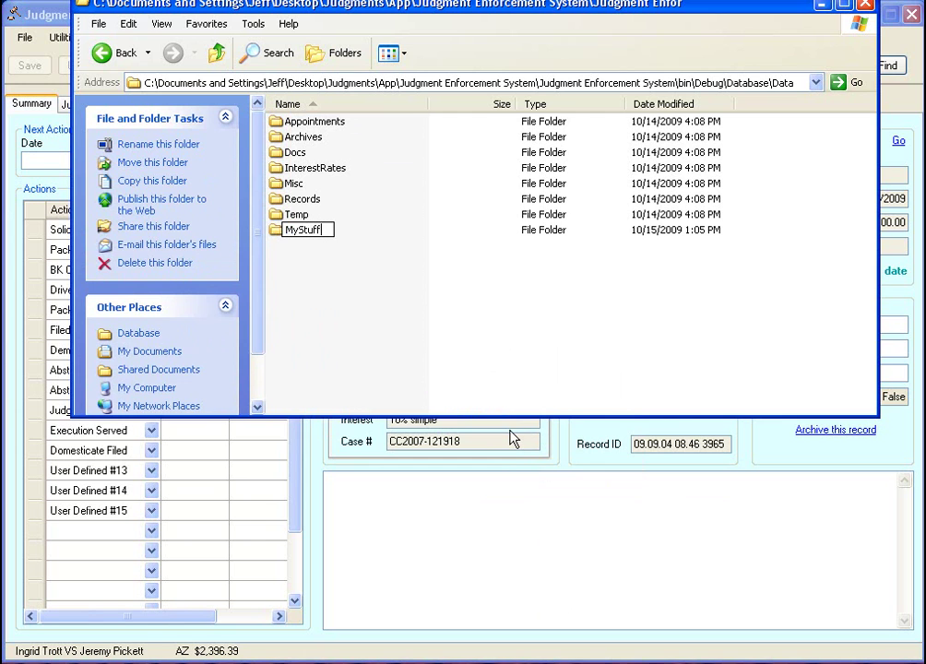
{"action": "key", "text": "Return"}
{"action": "left_click", "coordinate": [338, 317]}
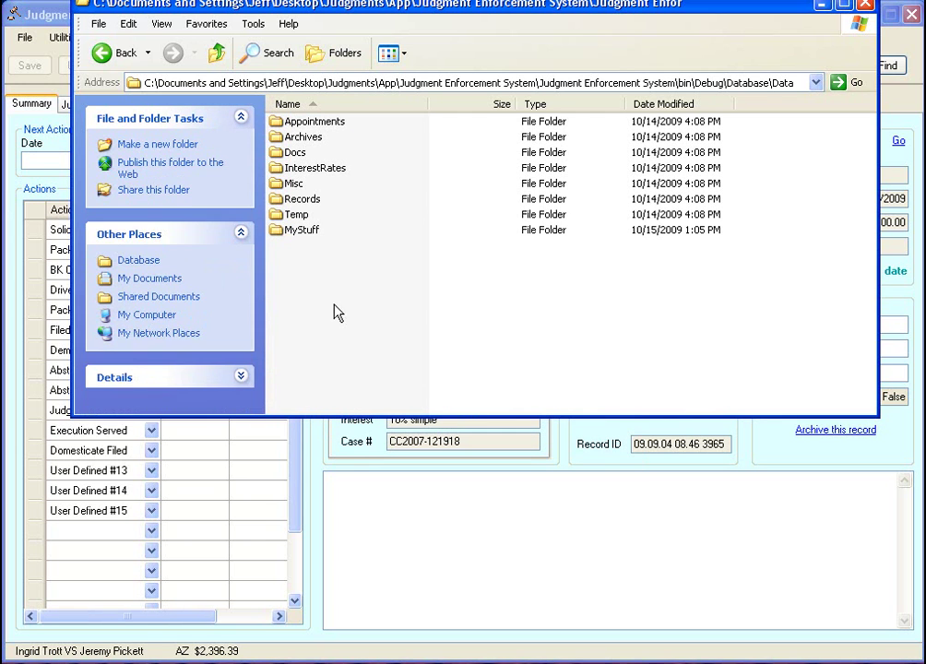
Step: Delete the MyStuff folder and close the file browser window
{"action": "left_click", "coordinate": [301, 233]}
{"action": "left_click", "coordinate": [308, 242]}
{"action": "left_click", "coordinate": [297, 234]}
{"action": "right_click", "coordinate": [298, 231]}
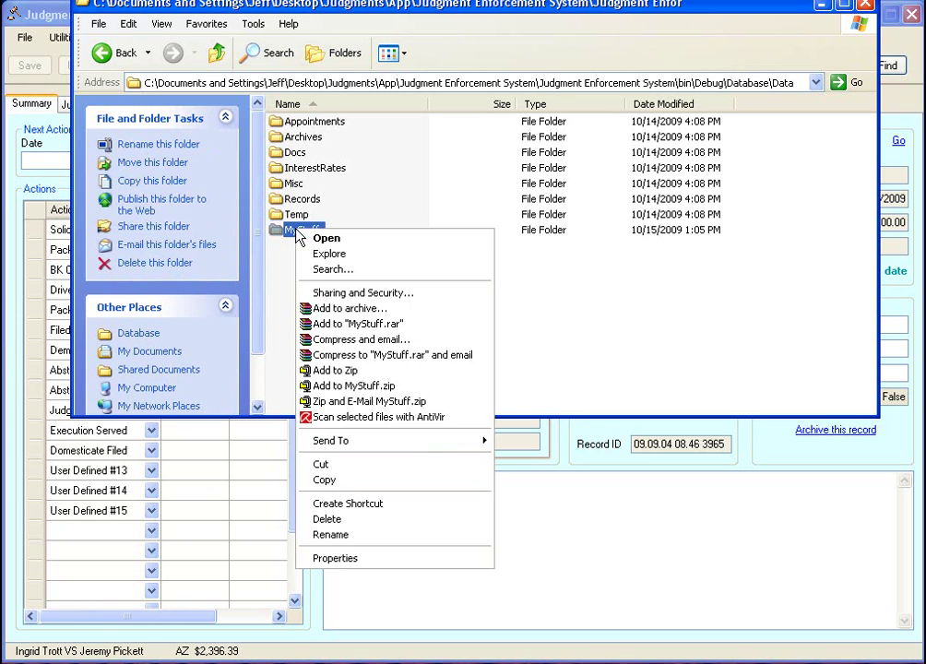
{"action": "left_click", "coordinate": [368, 519]}
{"action": "left_click", "coordinate": [522, 396]}
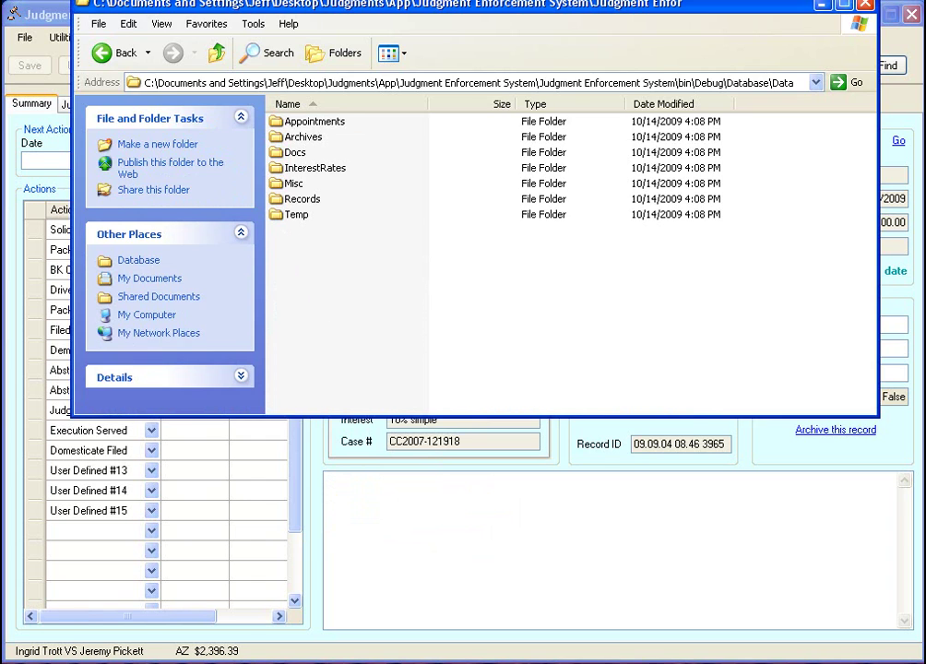
{"action": "key", "text": "alt+F4"}
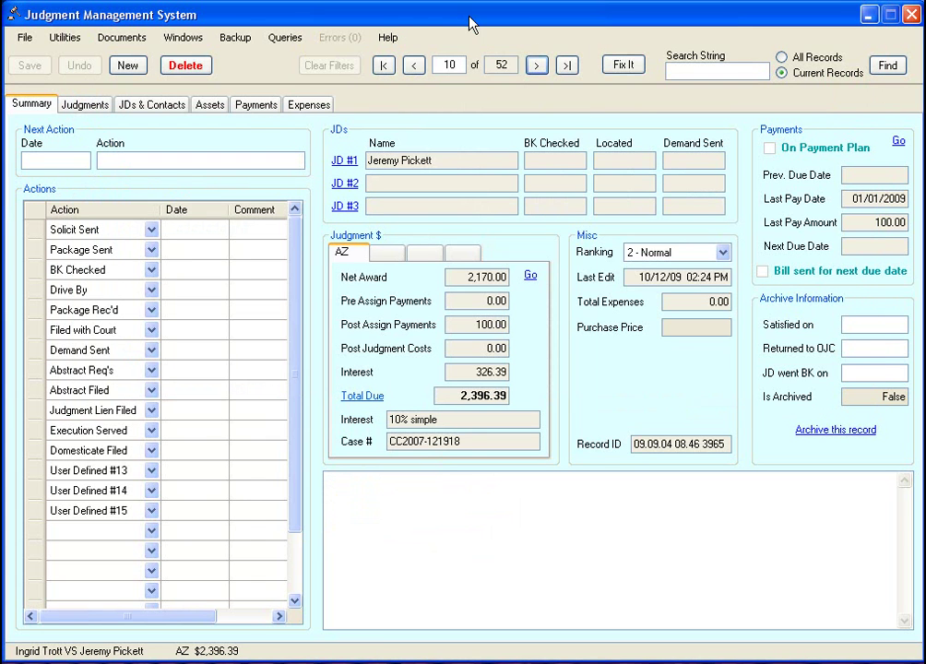
Step: Back up the judgment database manually twice in a row
{"action": "left_click", "coordinate": [229, 41]}
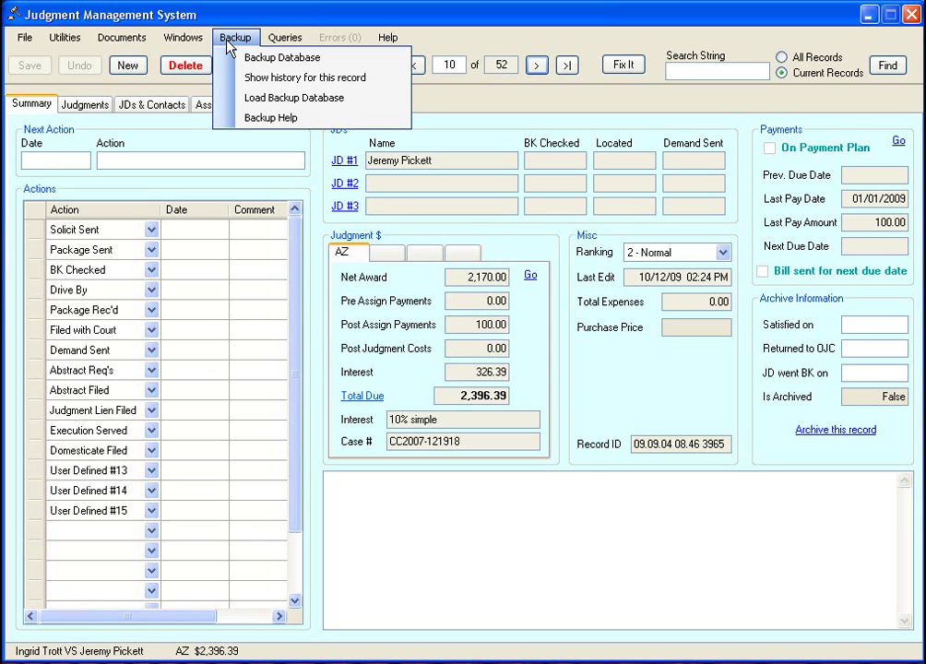
{"action": "left_click", "coordinate": [262, 61]}
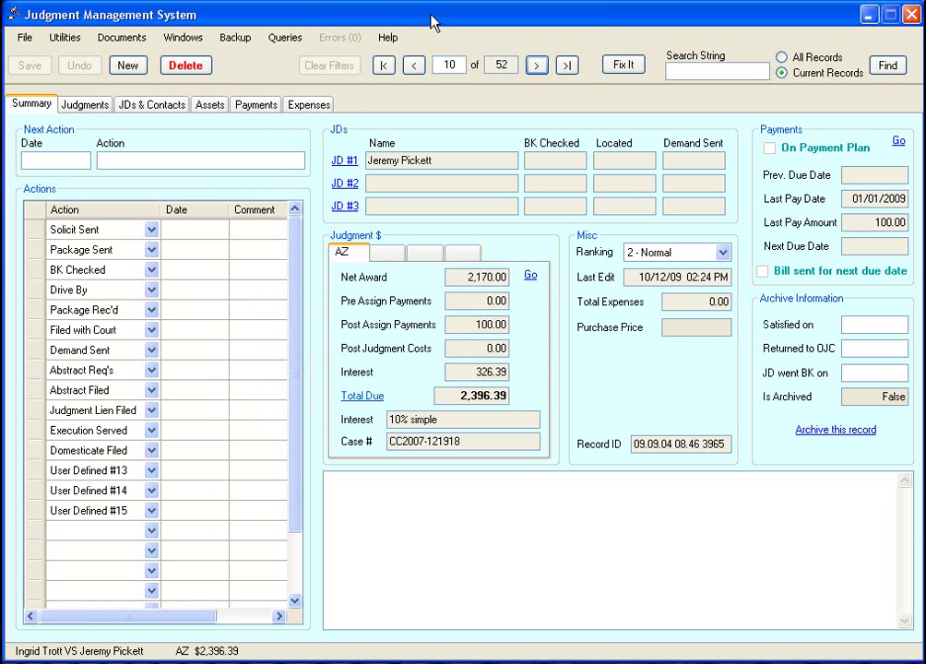
{"action": "left_click", "coordinate": [241, 39]}
{"action": "left_click", "coordinate": [254, 60]}
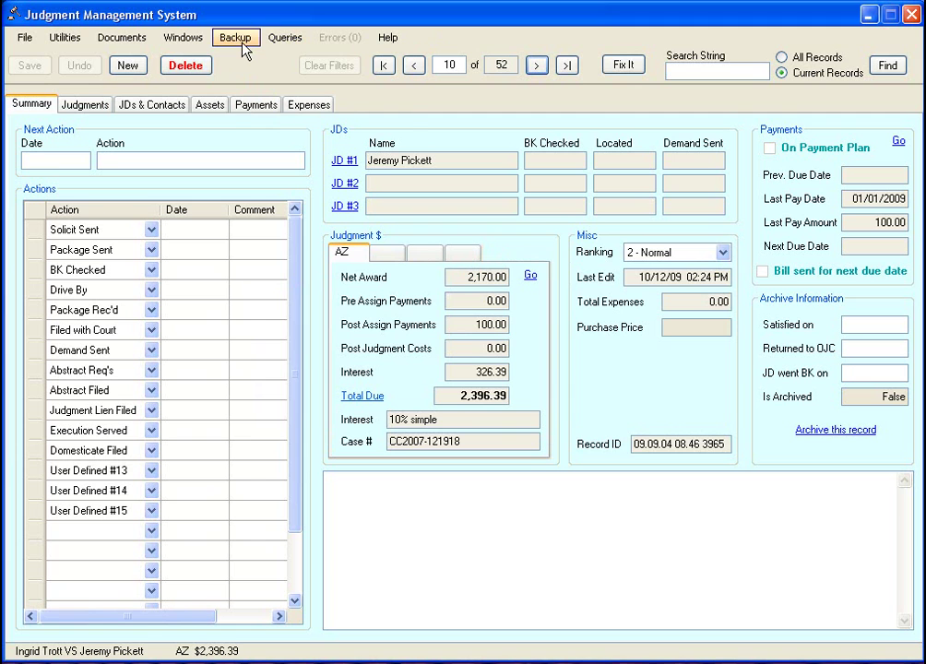
{"action": "left_click", "coordinate": [241, 42]}
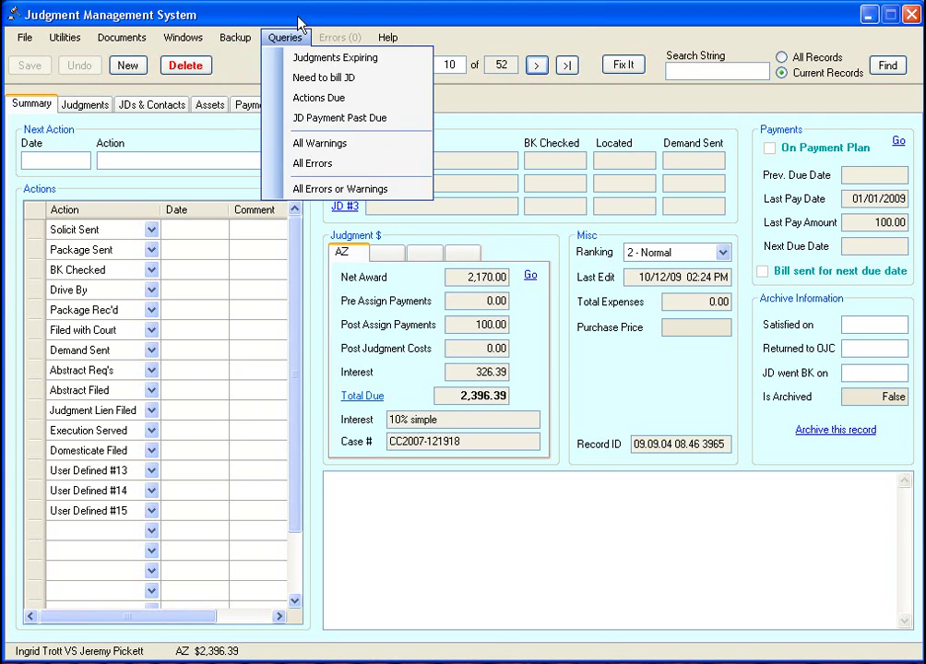
{"action": "left_click", "coordinate": [233, 53]}
Step: Clear the case number in the original judgment of the current record and save the record
{"action": "left_click", "coordinate": [92, 104]}
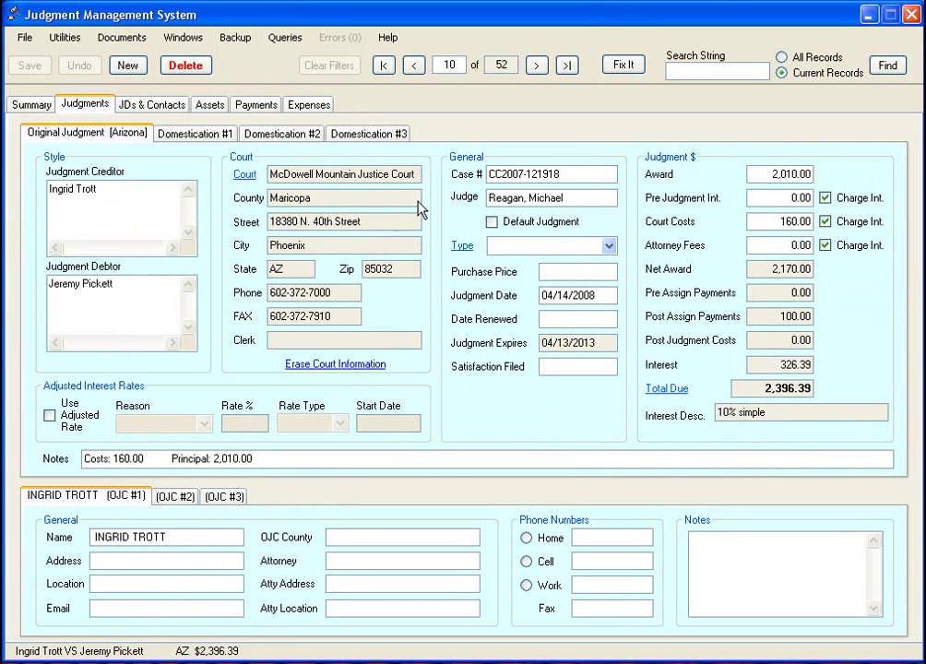
{"action": "left_click_drag", "start_coordinate": [579, 173], "coordinate": [453, 183]}
{"action": "key", "text": "Delete"}
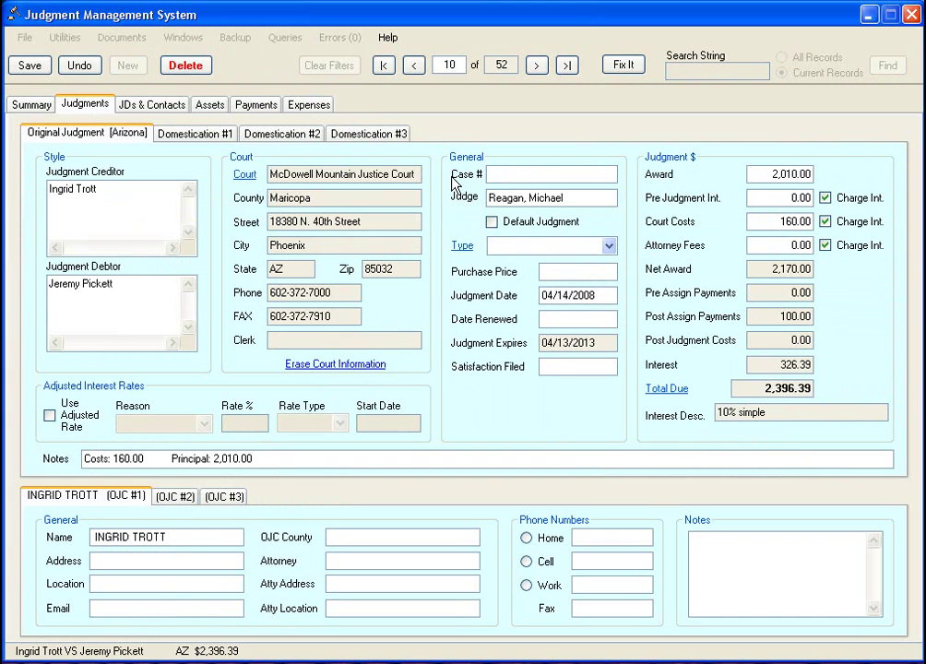
{"action": "left_click", "coordinate": [26, 66]}
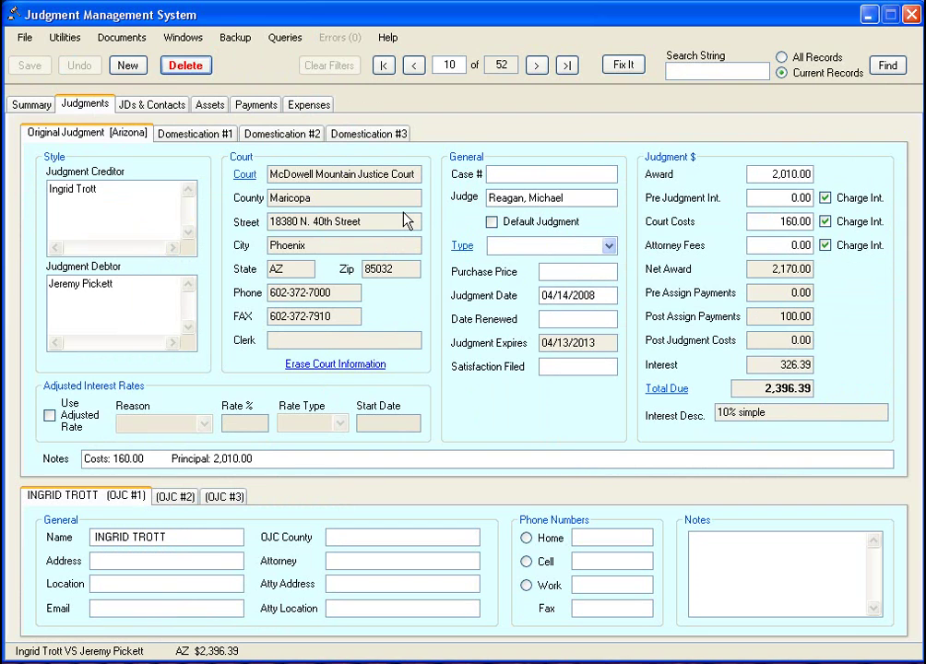
Step: Show the history of the current record and view its 10/15/2009 1:10:47 PM version, checking the case number
{"action": "left_click", "coordinate": [236, 39]}
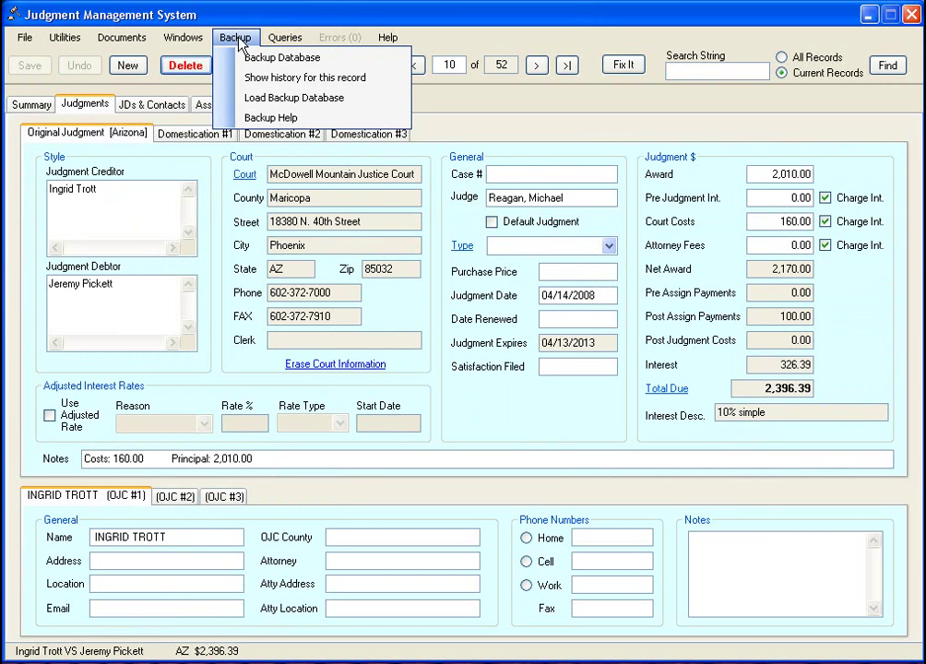
{"action": "left_click", "coordinate": [256, 79]}
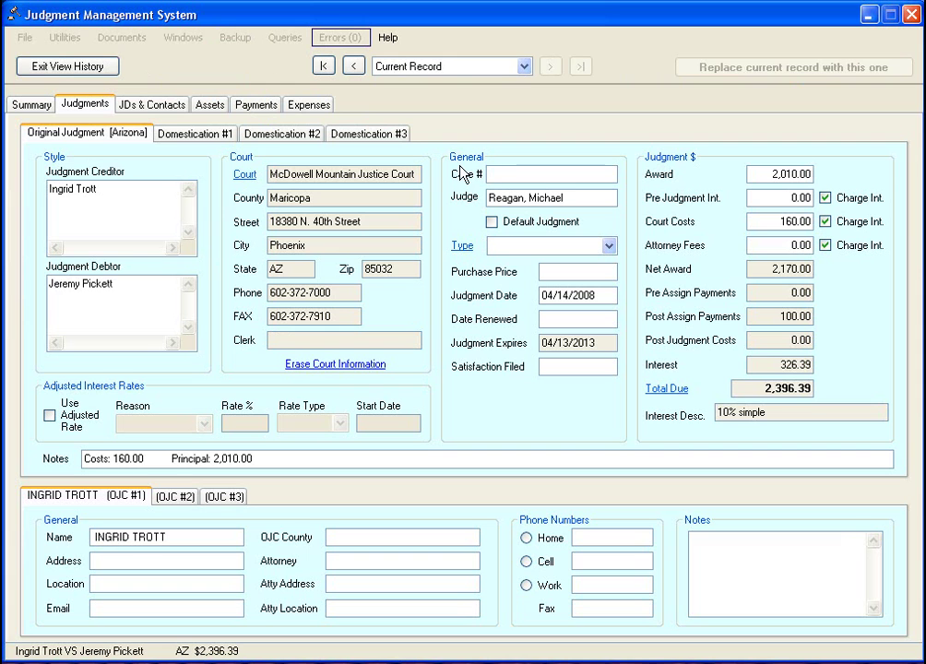
{"action": "left_click", "coordinate": [524, 66]}
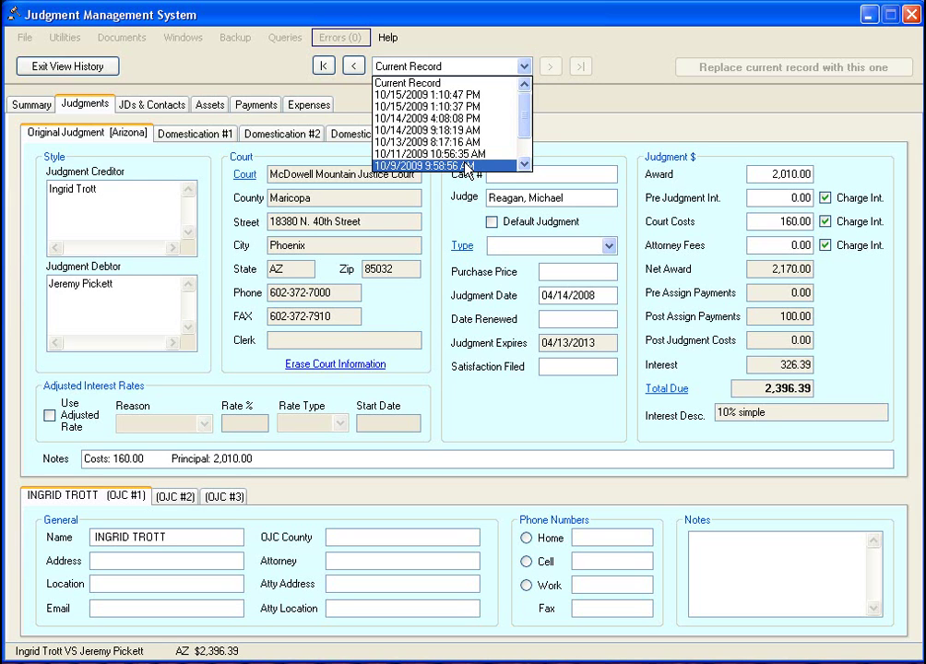
{"action": "left_click", "coordinate": [451, 95]}
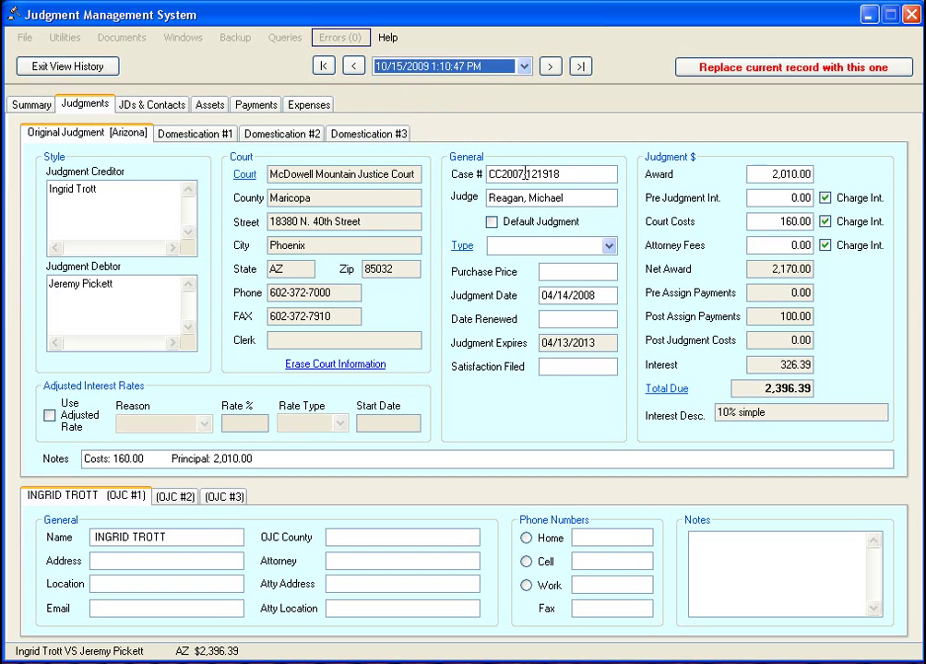
{"action": "left_click", "coordinate": [571, 171]}
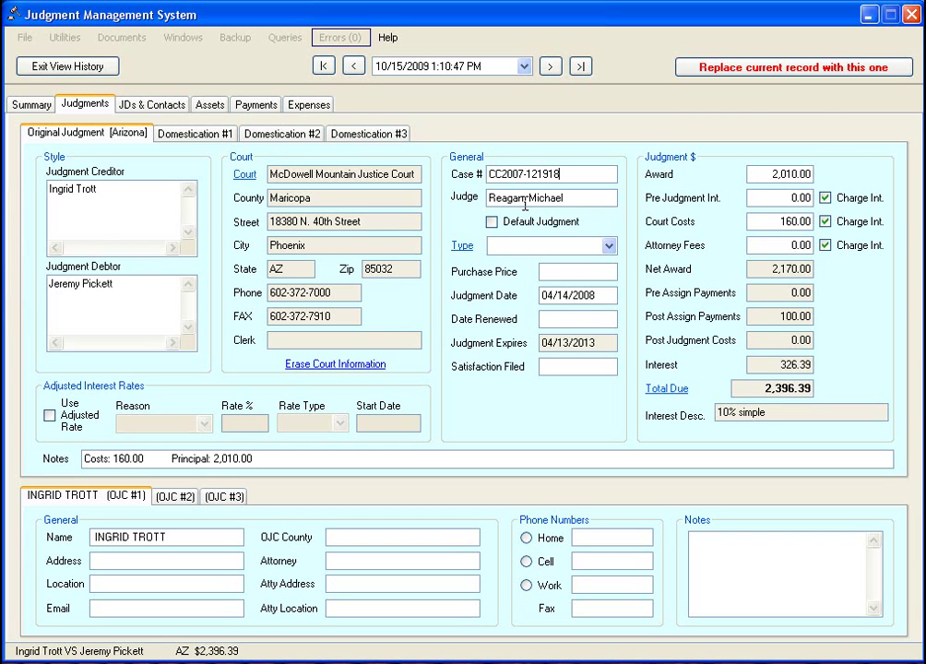
Step: Replace the live record with the displayed 10/15/2009 1:10:47 PM version, accepting both confirmations
{"action": "left_click", "coordinate": [765, 74]}
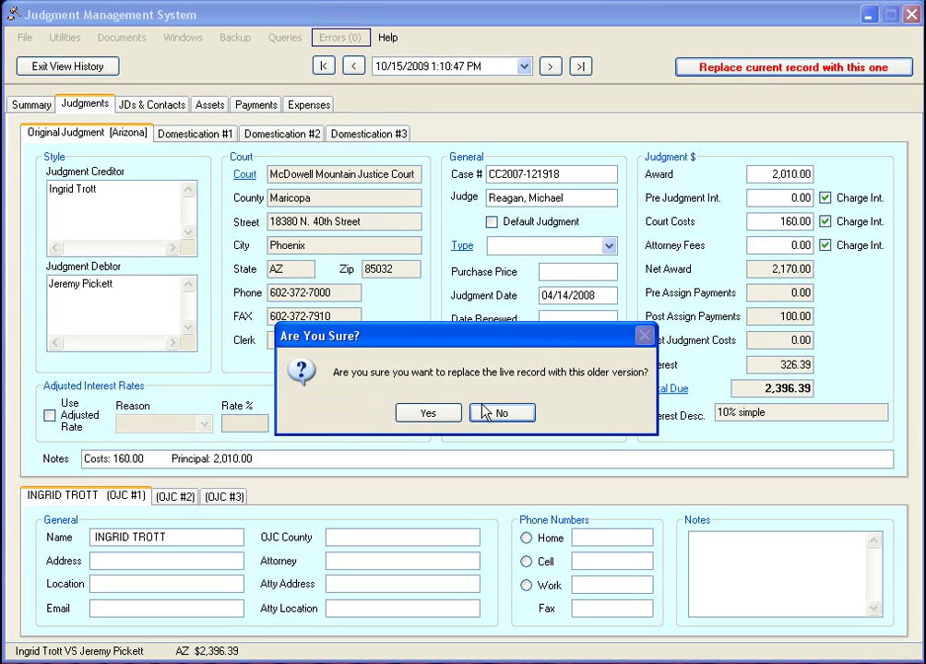
{"action": "left_click", "coordinate": [430, 414]}
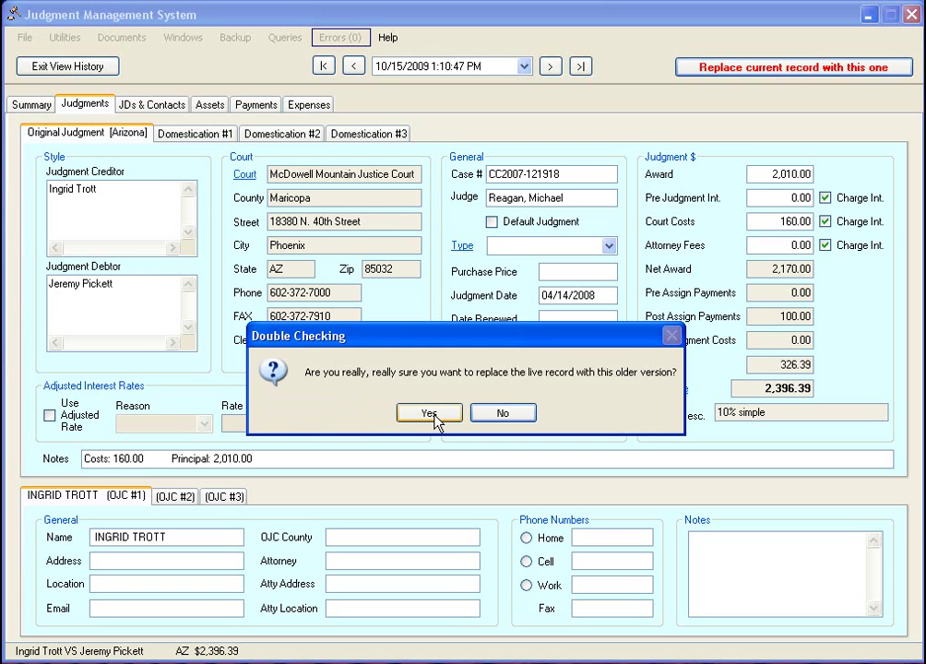
{"action": "left_click", "coordinate": [433, 415]}
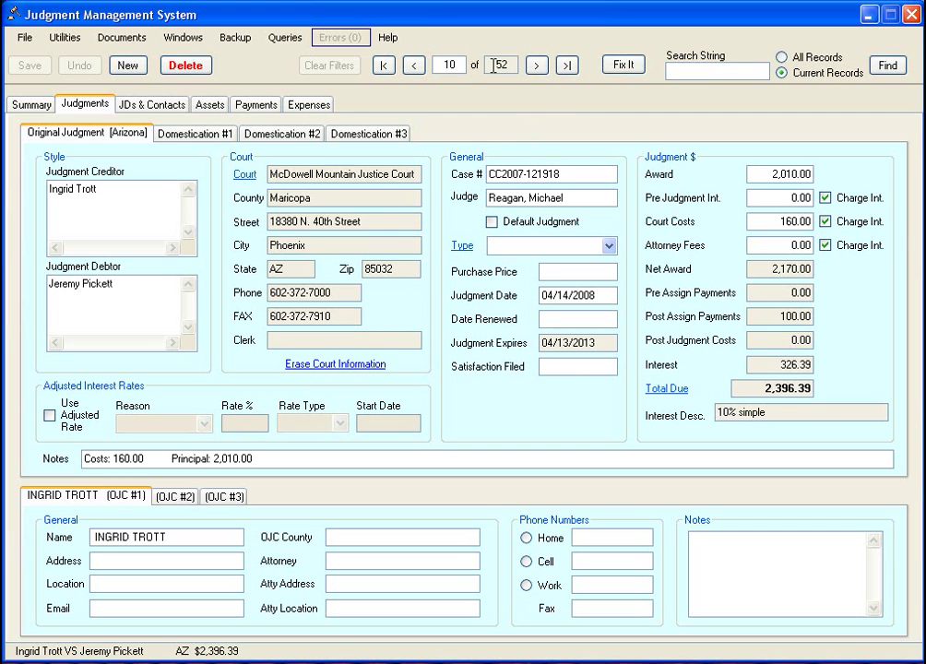
Step: Return to the record's summary and load the primary backup database from 10/15/2009 01:10:47 PM
{"action": "key", "text": "ctrl+shift+Tab"}
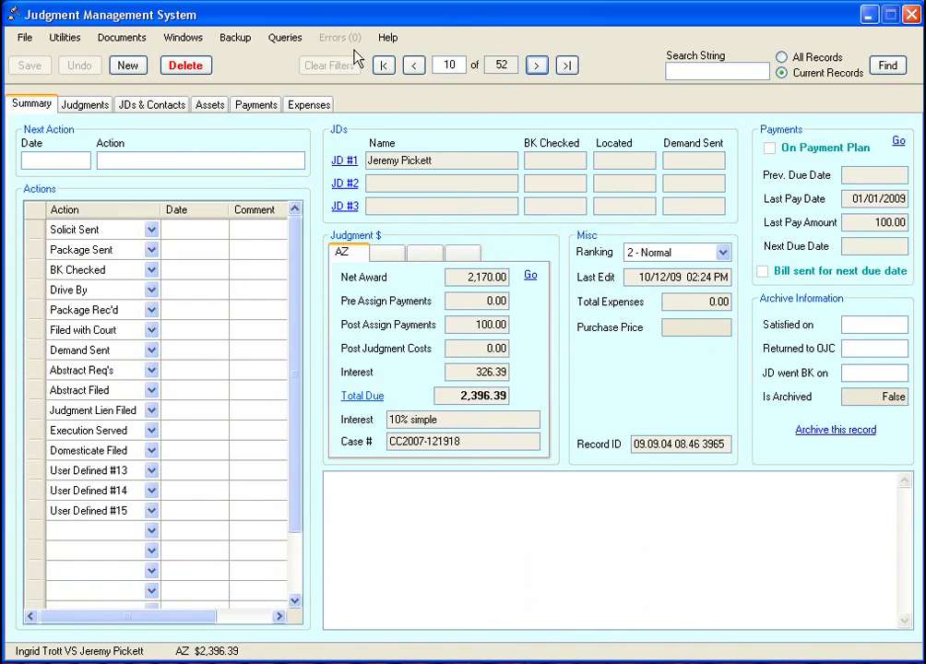
{"action": "left_click", "coordinate": [234, 39]}
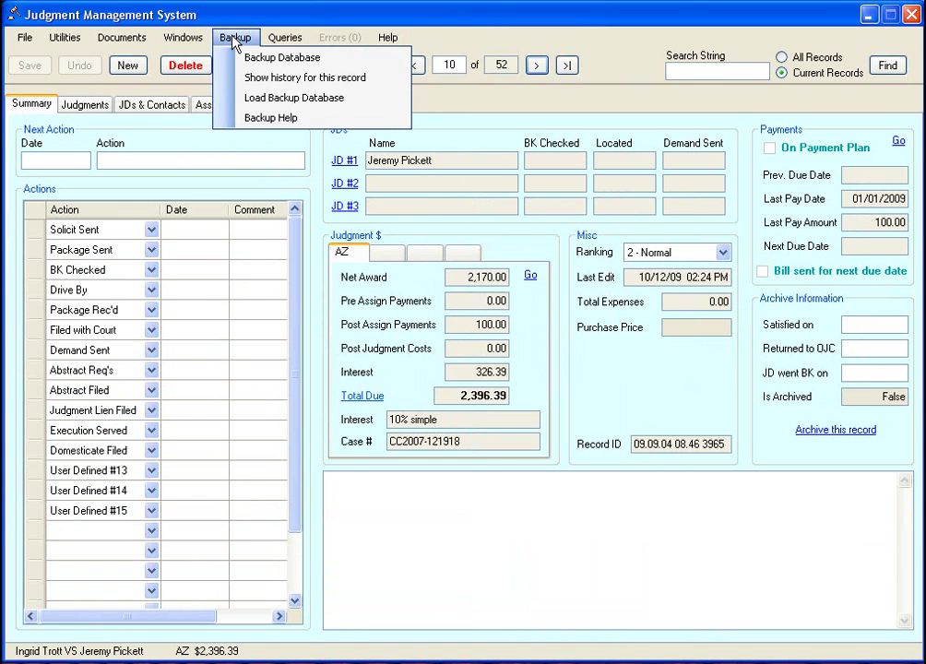
{"action": "left_click", "coordinate": [286, 102]}
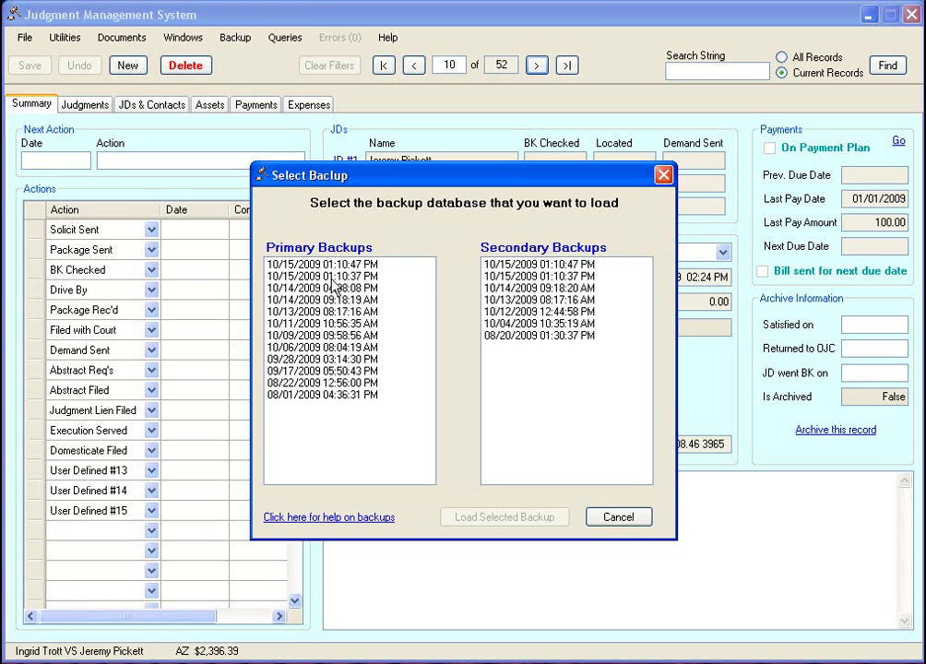
{"action": "left_click", "coordinate": [318, 265]}
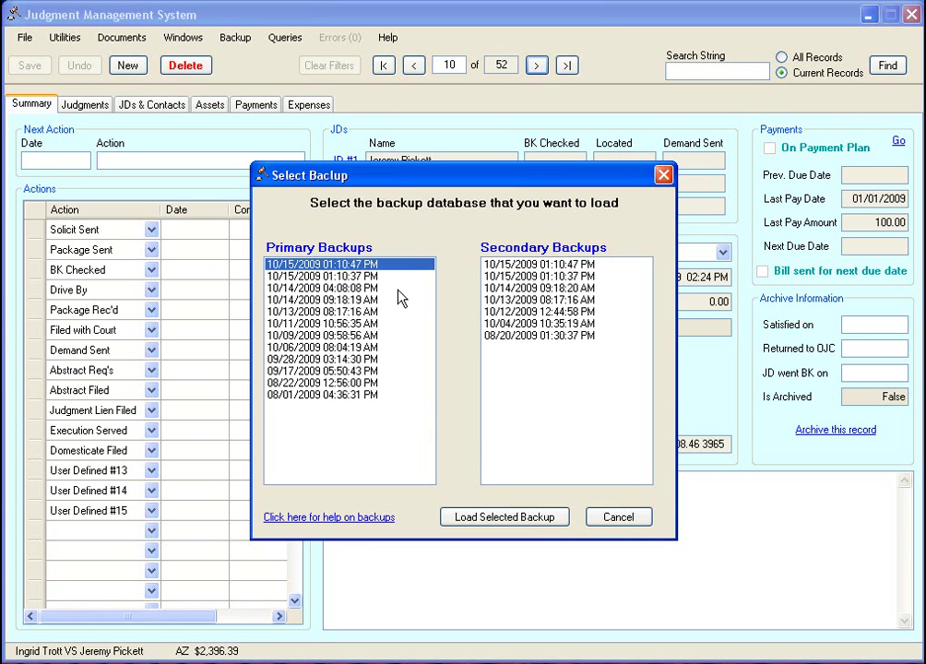
{"action": "left_click", "coordinate": [498, 518]}
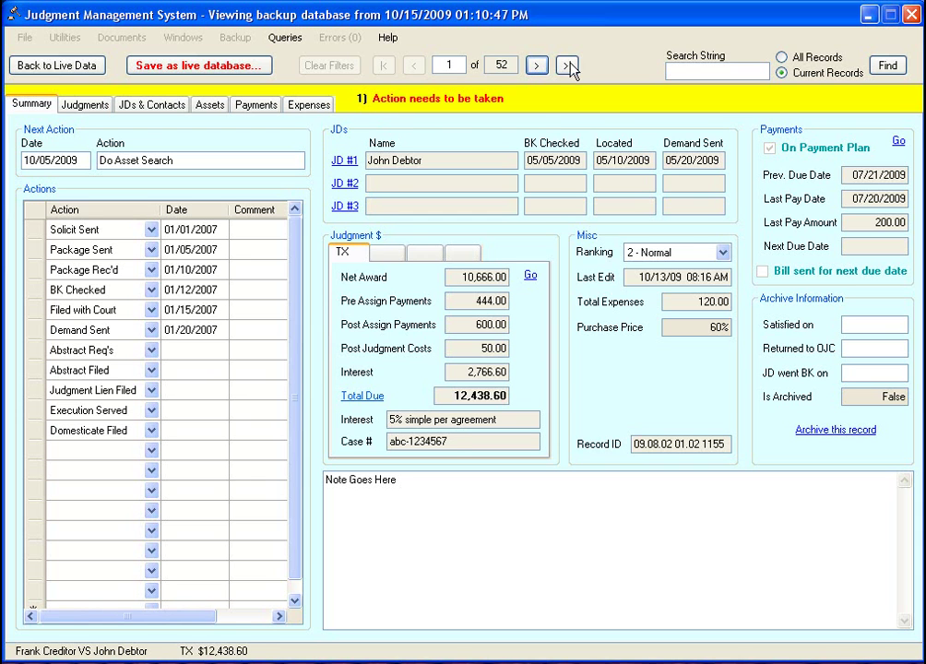
Step: Browse the records of the loaded backup database one at a time, from record 1 through record 13
{"action": "left_click", "coordinate": [537, 65]}
{"action": "left_click", "coordinate": [537, 65]}
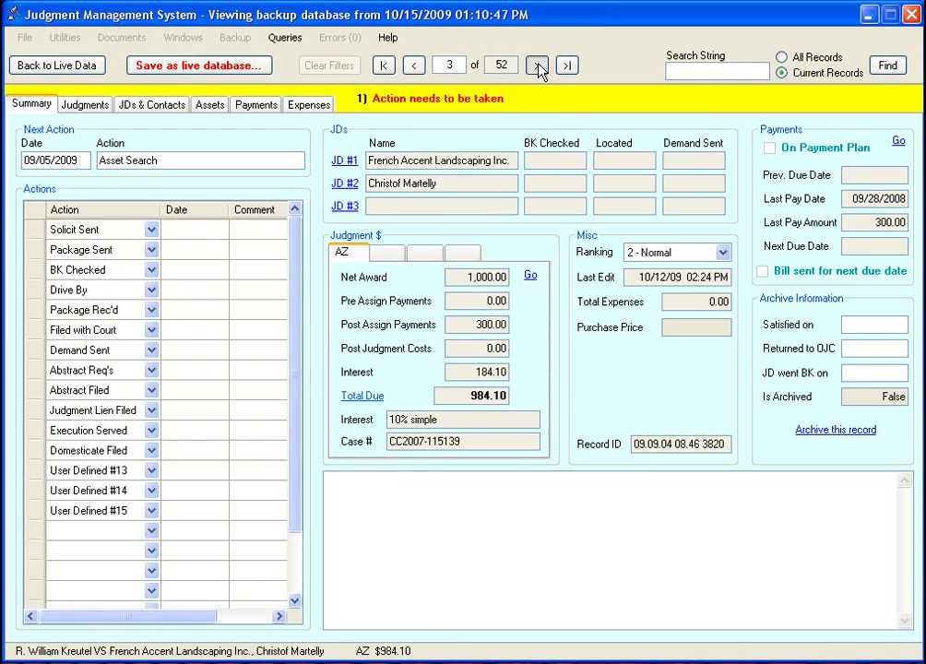
{"action": "left_click", "coordinate": [537, 65]}
{"action": "left_click", "coordinate": [537, 66]}
{"action": "left_click", "coordinate": [537, 66]}
{"action": "left_click", "coordinate": [537, 65]}
{"action": "left_click", "coordinate": [537, 66]}
{"action": "left_click", "coordinate": [536, 66]}
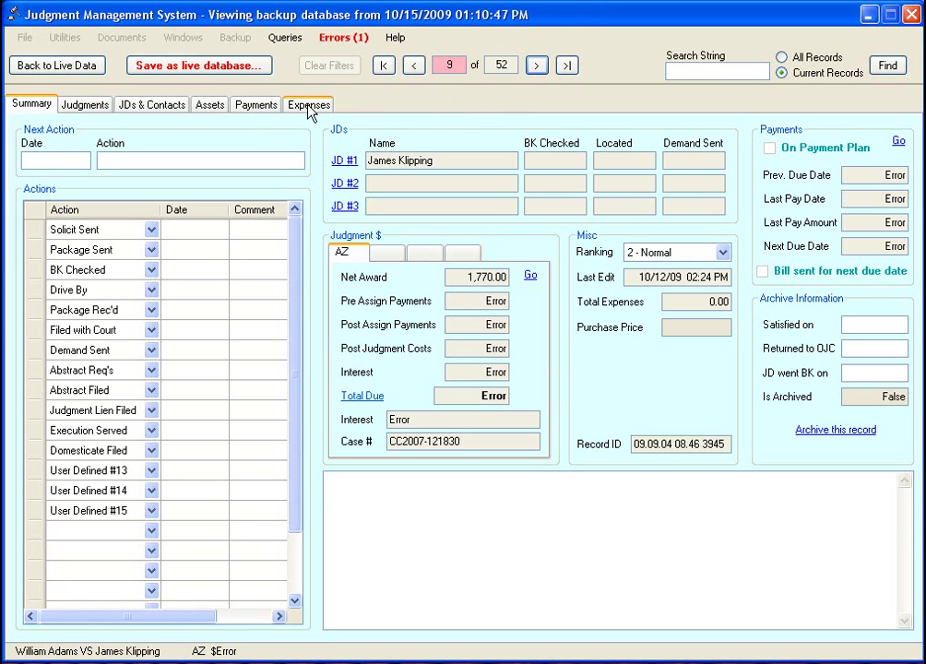
{"action": "left_click", "coordinate": [538, 67]}
{"action": "left_click", "coordinate": [538, 66]}
{"action": "left_click", "coordinate": [538, 66]}
{"action": "left_click", "coordinate": [538, 66]}
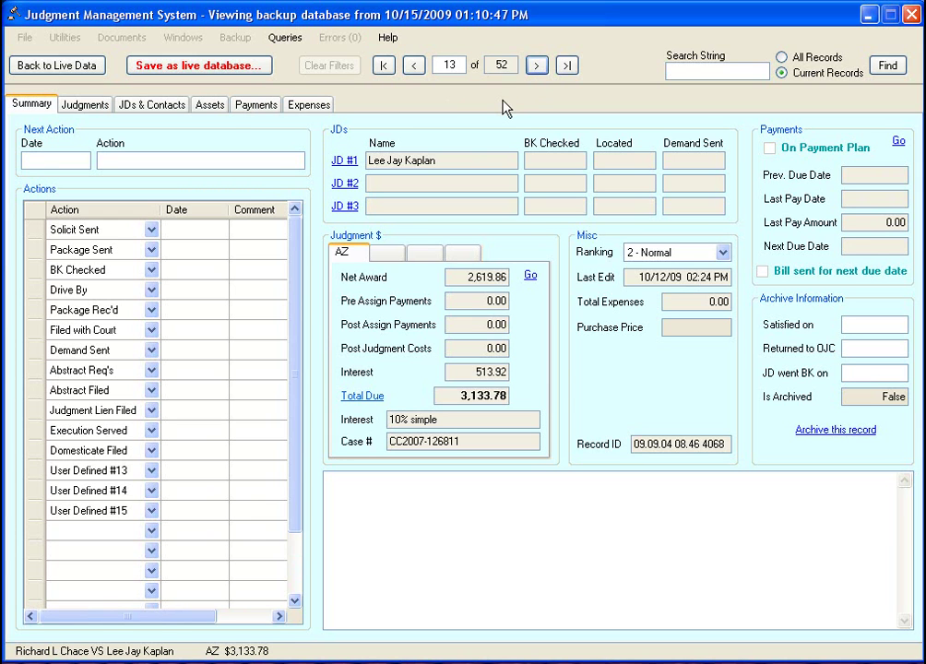
Step: Replace the live database with the backup from 10/15/2009 01:10:47 PM, accepting both confirmations and dismissing the completion notice
{"action": "left_click", "coordinate": [196, 70]}
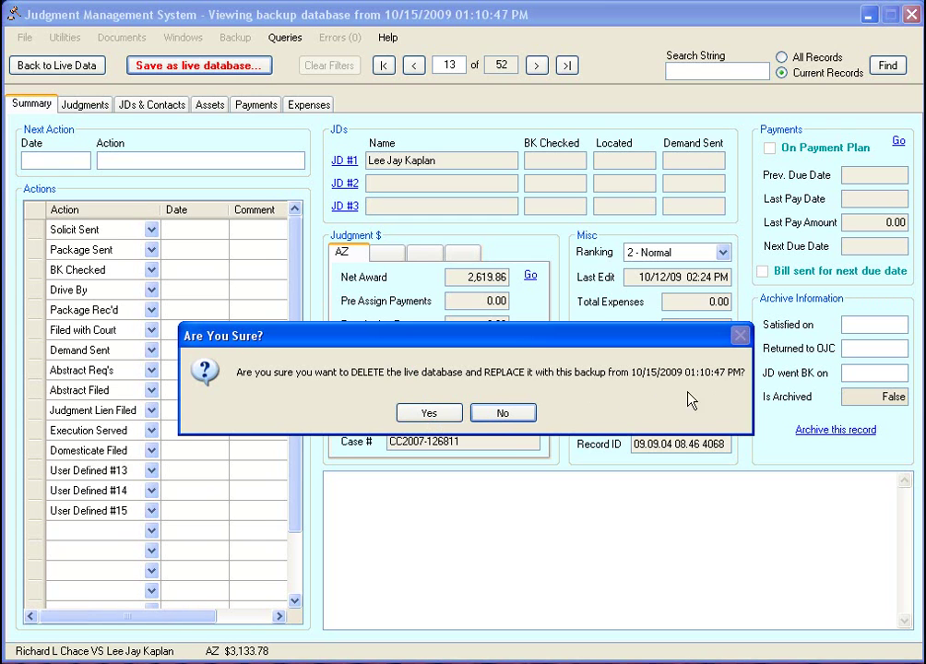
{"action": "left_click", "coordinate": [430, 414]}
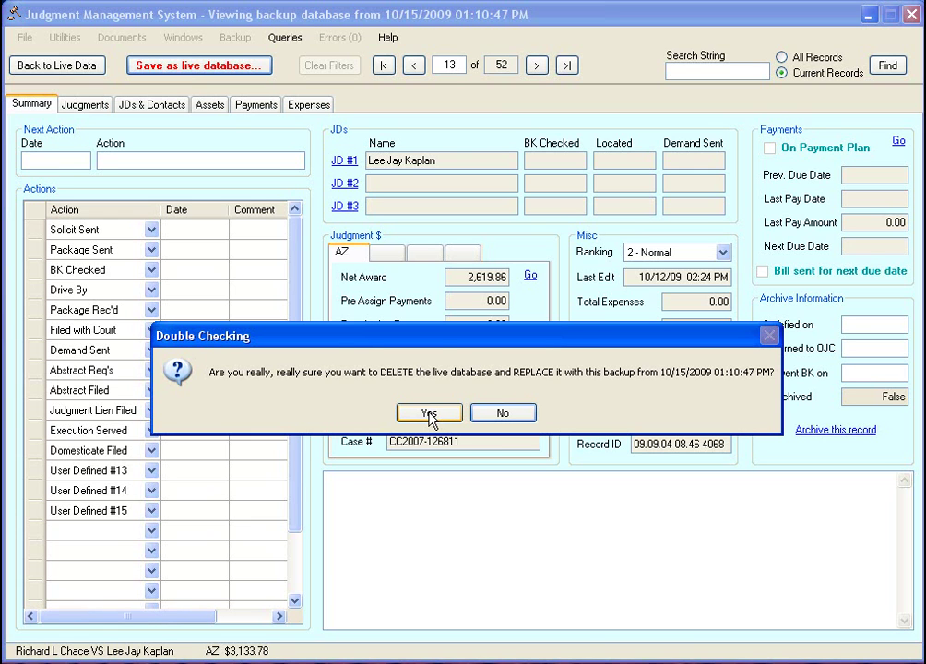
{"action": "left_click", "coordinate": [428, 414]}
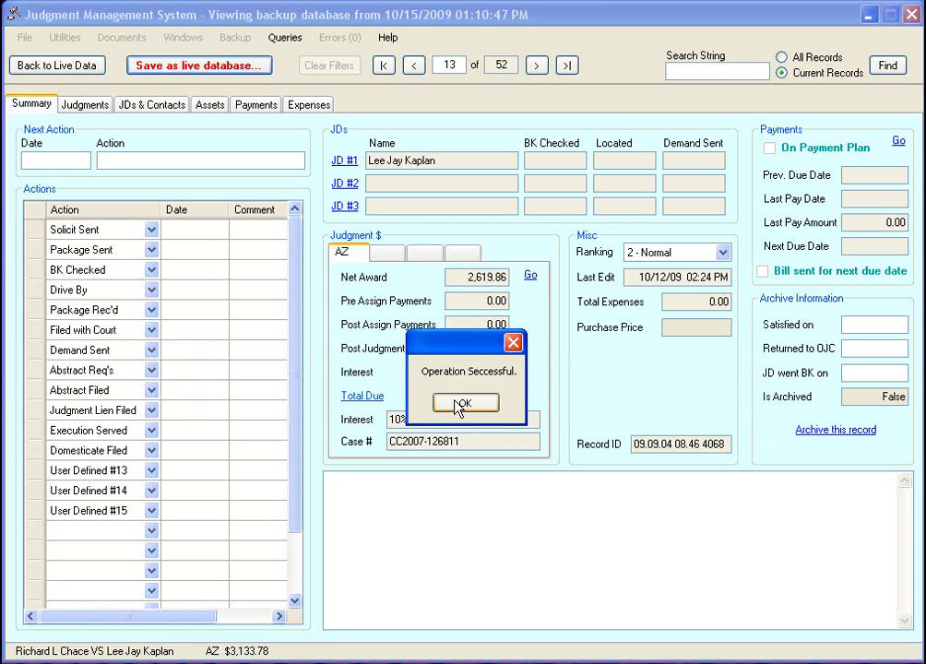
{"action": "left_click", "coordinate": [460, 406]}
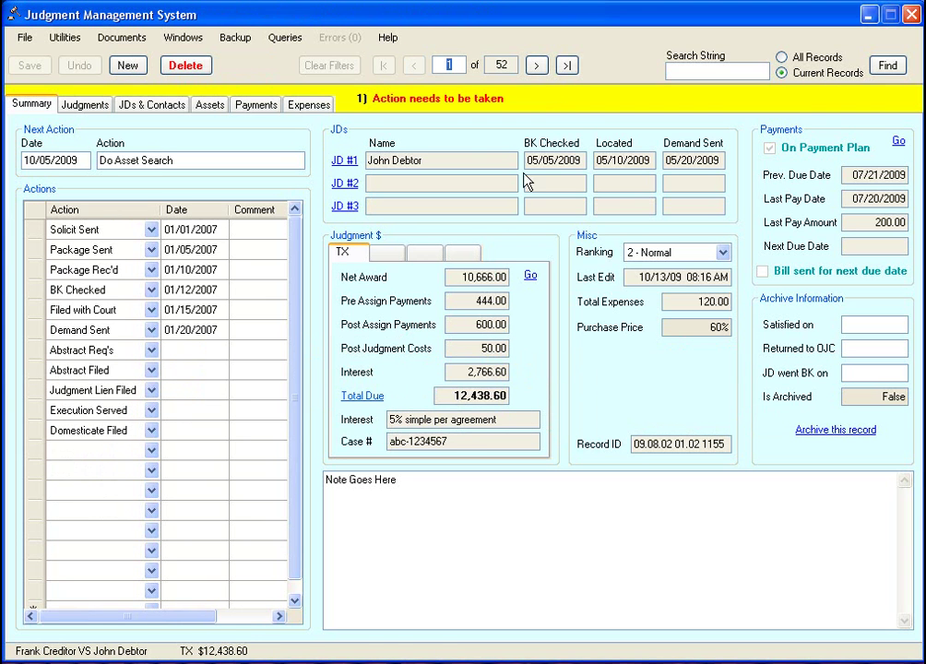
Step: Examine the restored live database by stepping through its records up to record 10
{"action": "left_click", "coordinate": [540, 66]}
{"action": "left_click", "coordinate": [540, 65]}
{"action": "left_click", "coordinate": [540, 65]}
{"action": "left_click", "coordinate": [540, 65]}
{"action": "left_click", "coordinate": [539, 66]}
{"action": "left_click", "coordinate": [544, 72]}
{"action": "left_click", "coordinate": [544, 72]}
{"action": "left_click", "coordinate": [545, 72]}
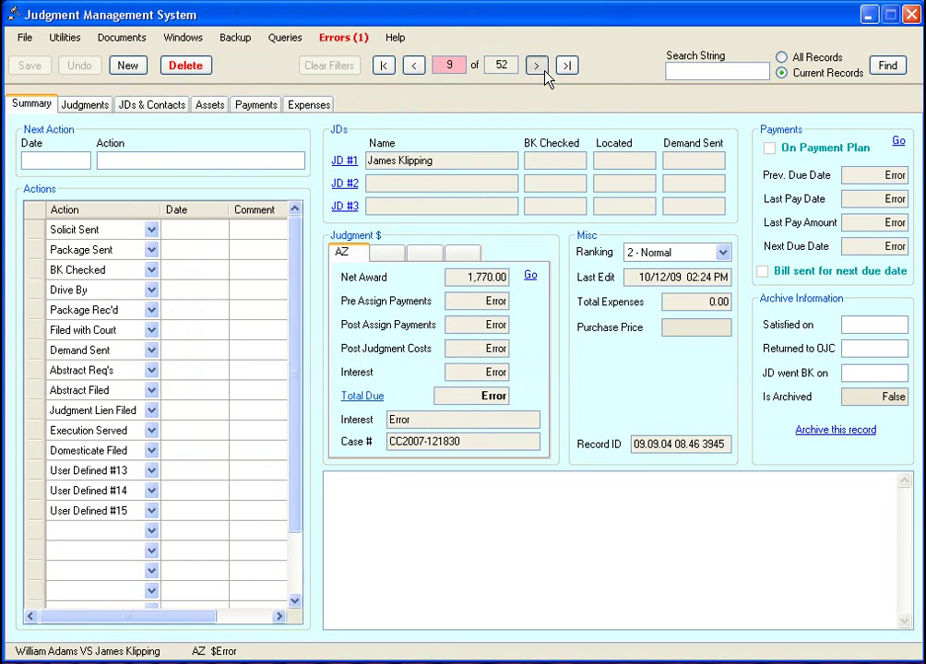
{"action": "left_click", "coordinate": [544, 72]}
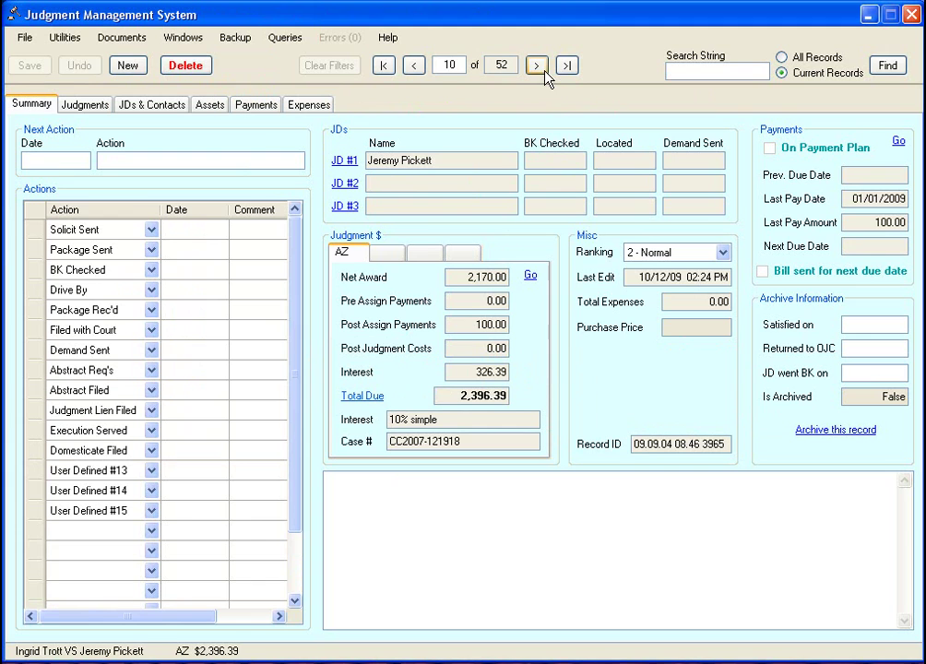
Step: View the Mozy online backup home page in Firefox and close the browser window
{"action": "left_click", "coordinate": [465, 159]}
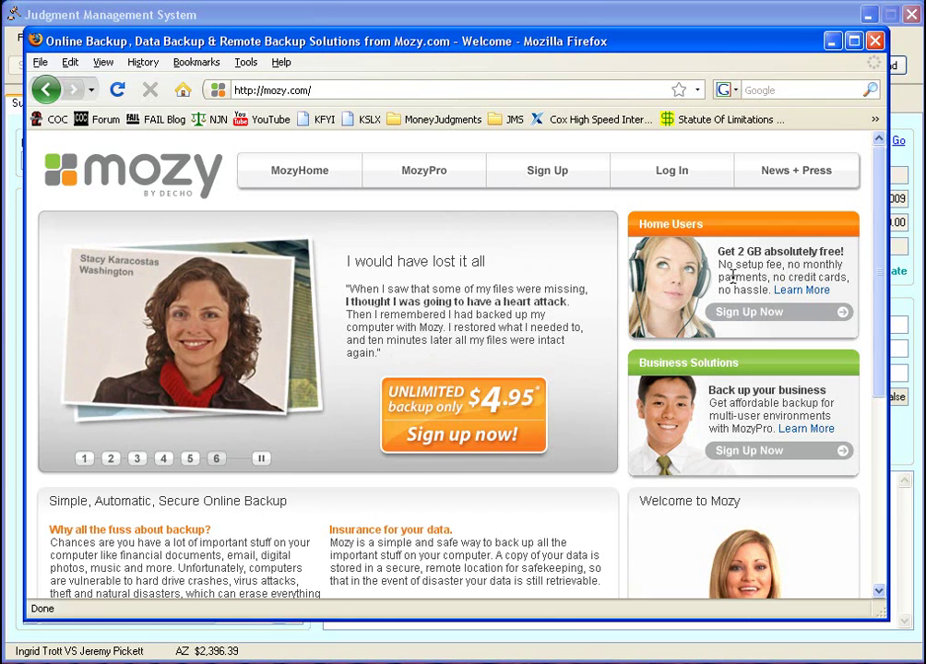
{"action": "left_click", "coordinate": [876, 40]}
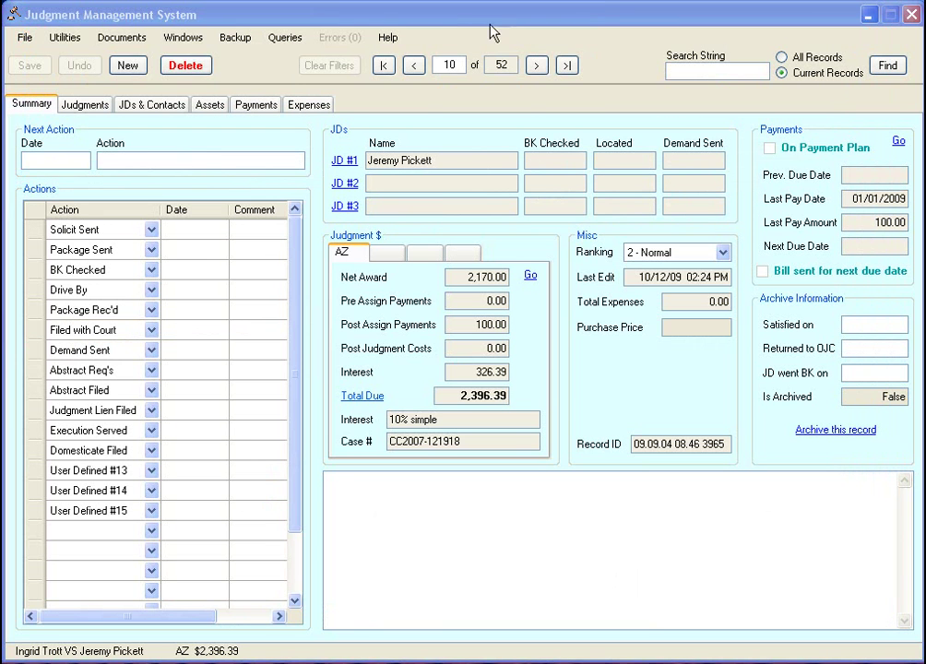